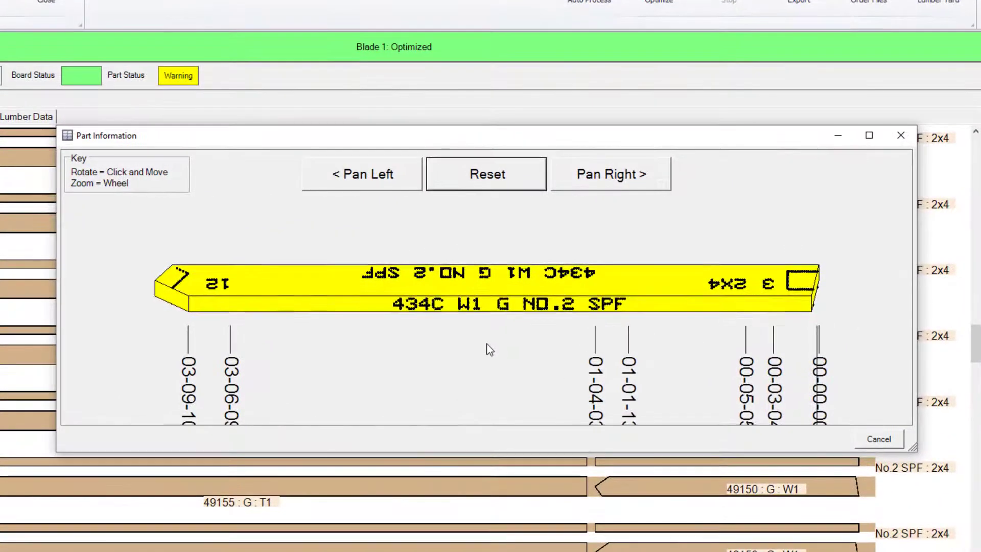
# - Rotate the 434C W1 G NO.2 SPF part preview flat and zoom in on it
pyautogui.moveTo(489, 349); pyautogui.dragTo(511, 315)
pyautogui.scroll(2, 513, 313)
pyautogui.scroll(1, 512, 314)
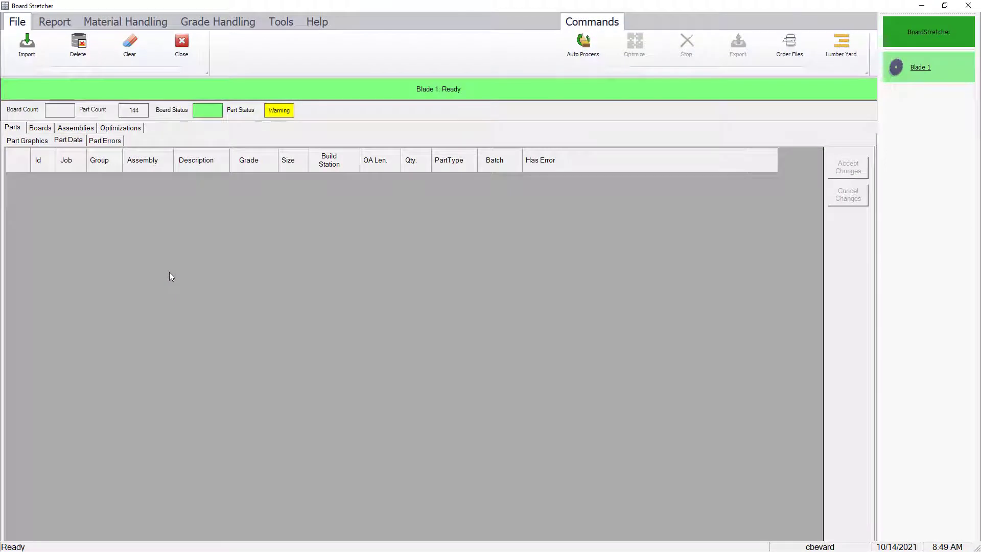
# - Import the B014545 batch file using Import > 1 - Get Files
pyautogui.click(27, 44)
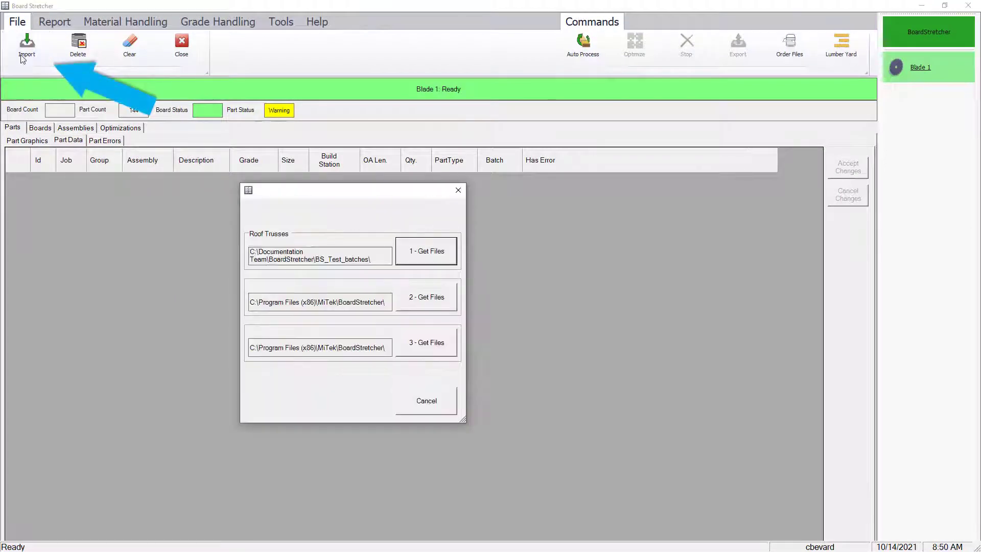
pyautogui.click(409, 252)
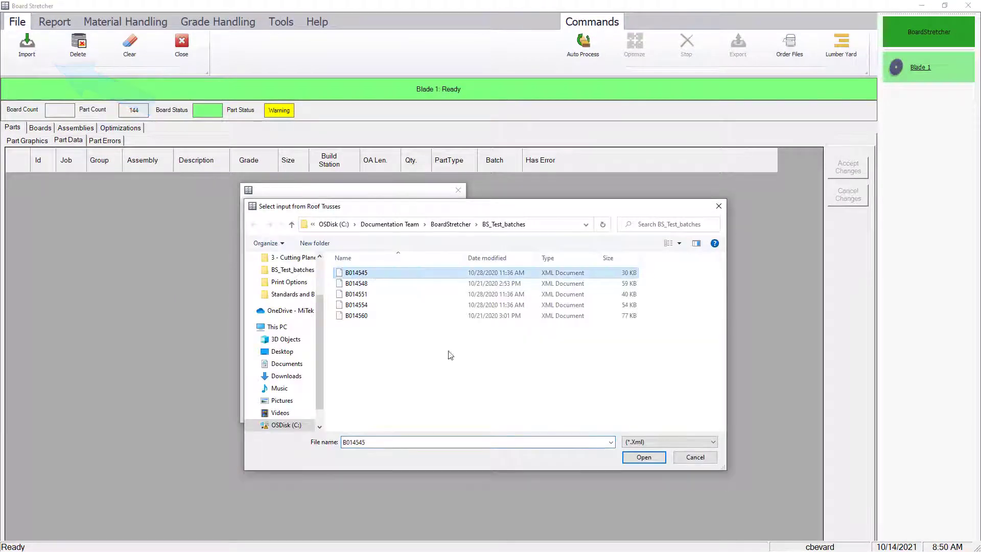
pyautogui.click(645, 457)
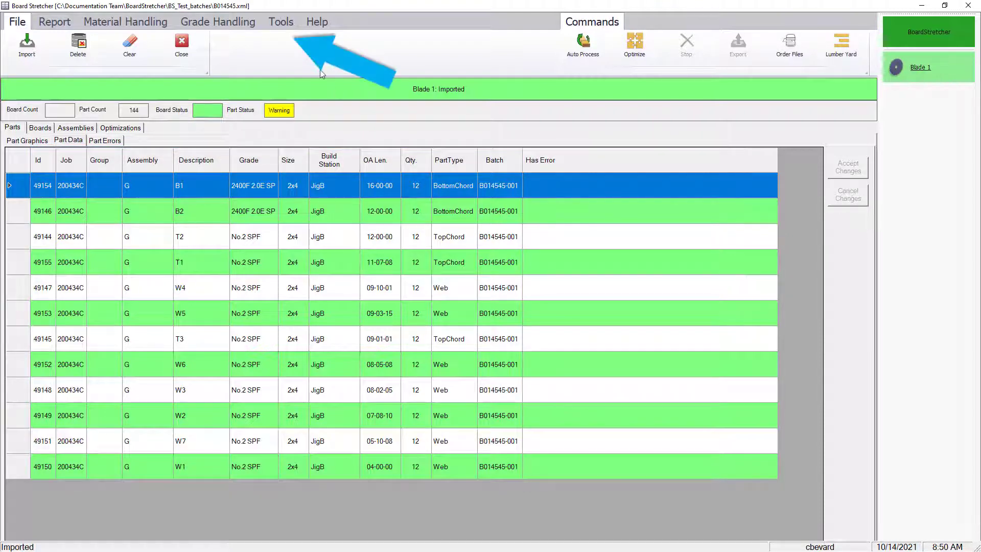
# - Open Options, keep the Truss assembly profile, and show its custom print fields
pyautogui.click(289, 24)
pyautogui.click(182, 43)
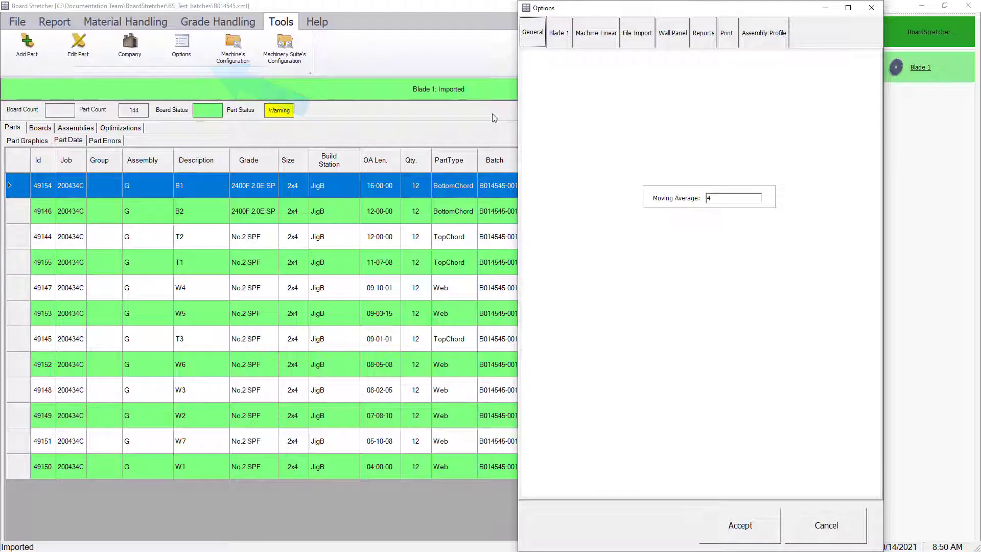
pyautogui.click(766, 42)
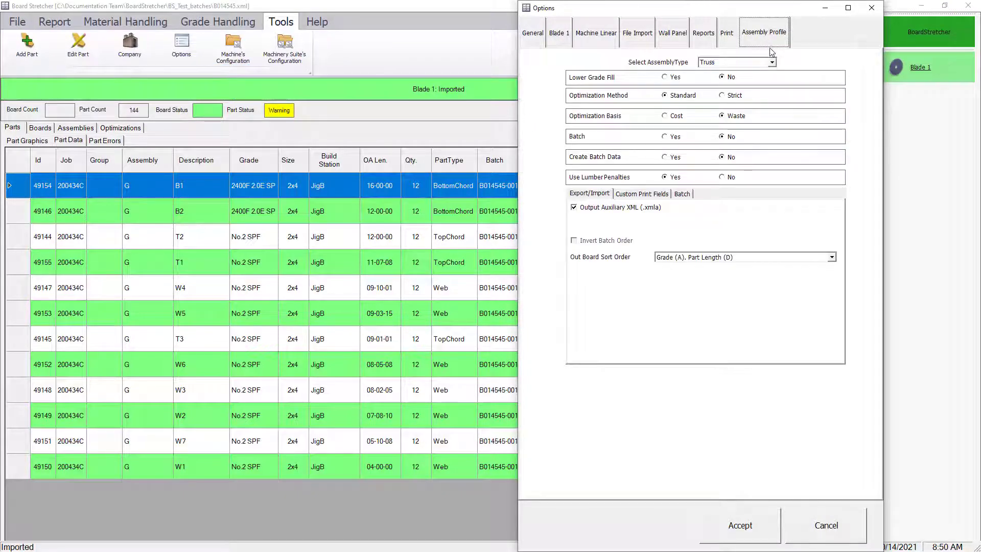
pyautogui.click(774, 63)
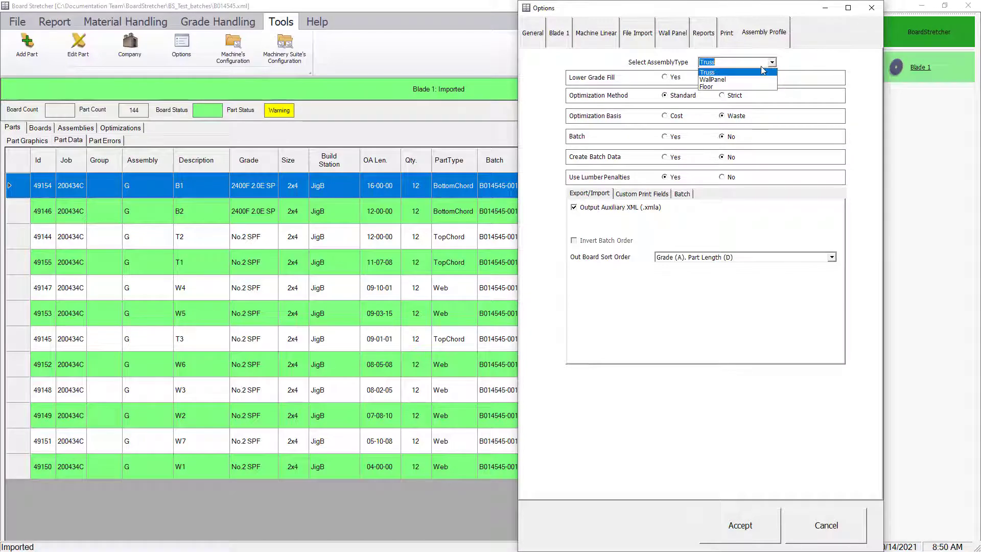
pyautogui.click(764, 72)
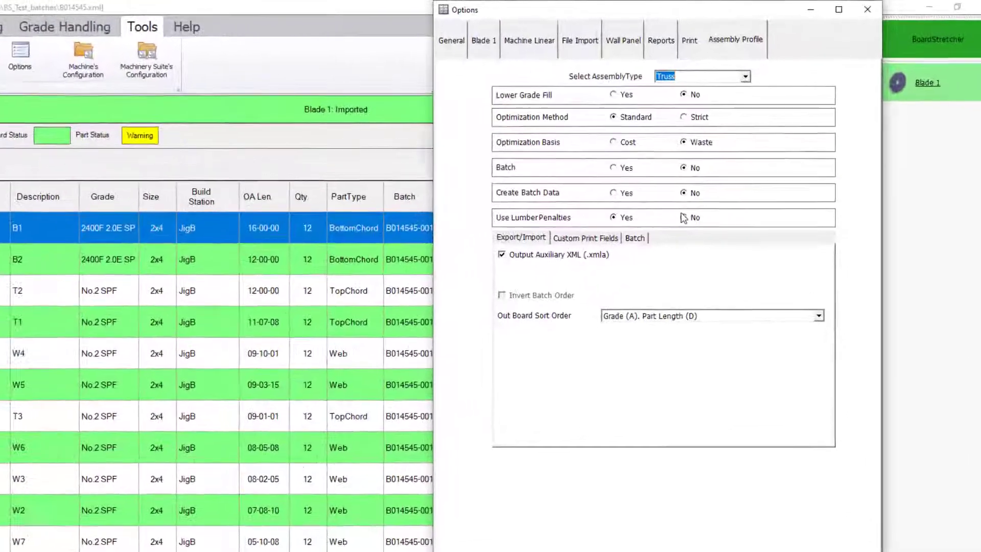
pyautogui.click(581, 247)
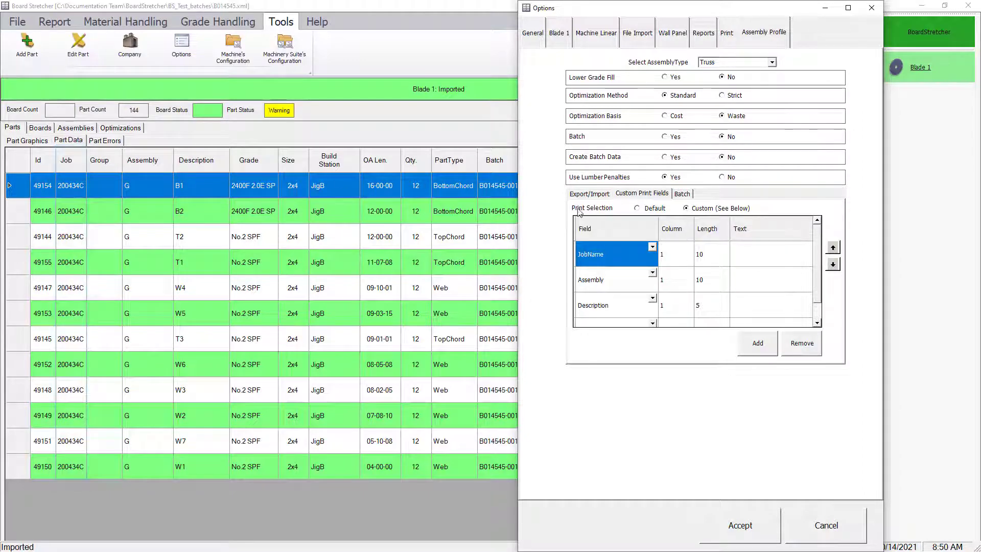
# - Give the JobName print field column 4 and length 6
pyautogui.click(673, 257)
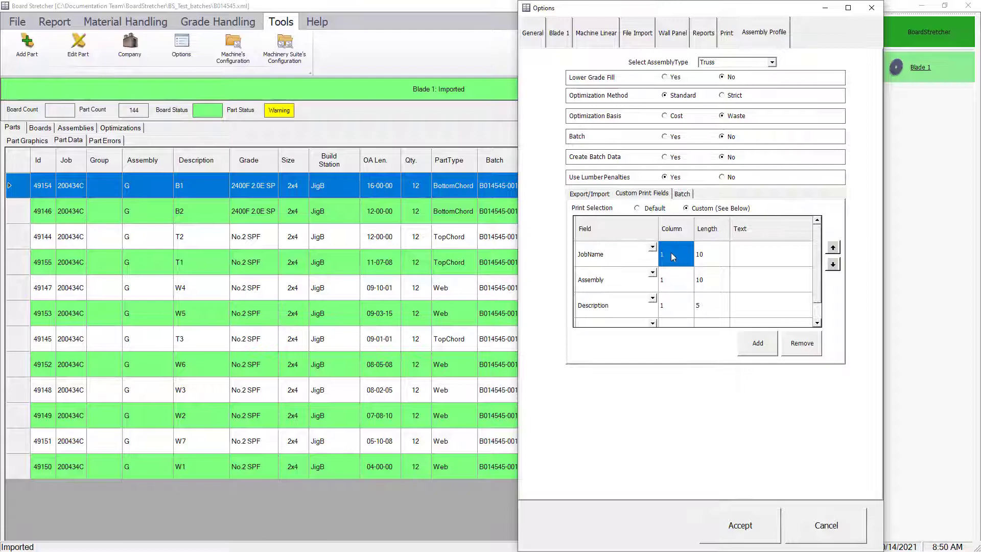
pyautogui.write('4')
pyautogui.press('Return')
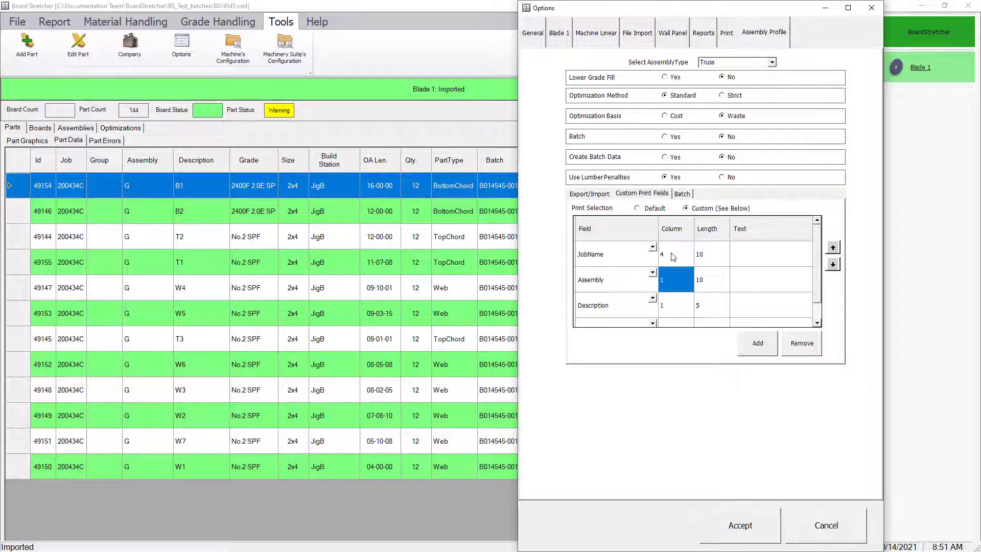
pyautogui.click(713, 256)
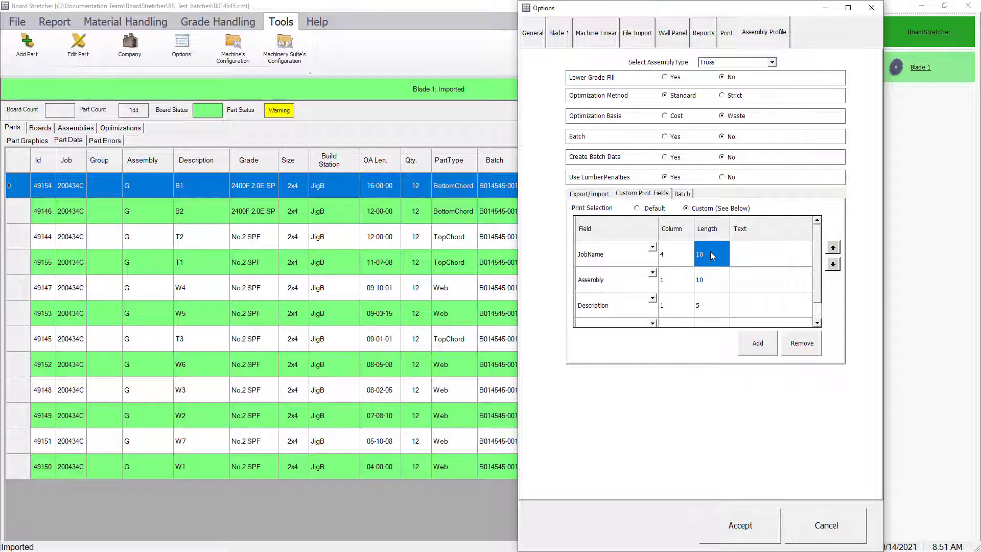
pyautogui.write('6')
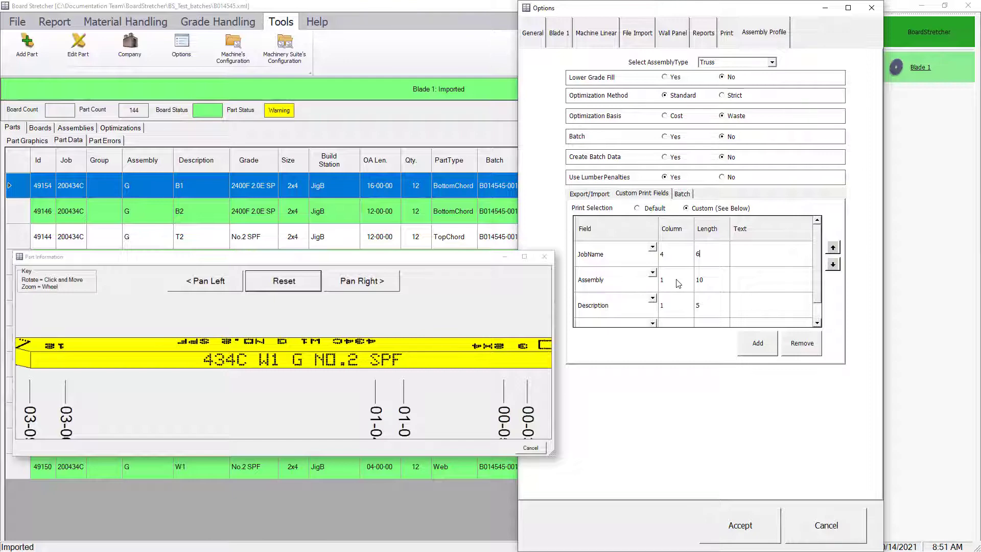
pyautogui.scroll(-1, 678, 284)
pyautogui.scroll(1, 678, 283)
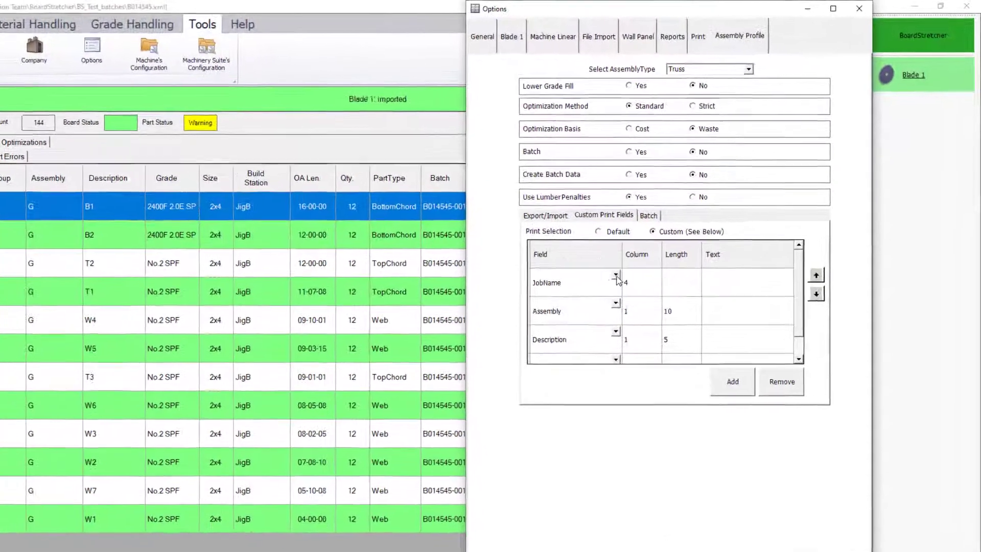
# - Keep JobName as the first custom print field
pyautogui.click(638, 258)
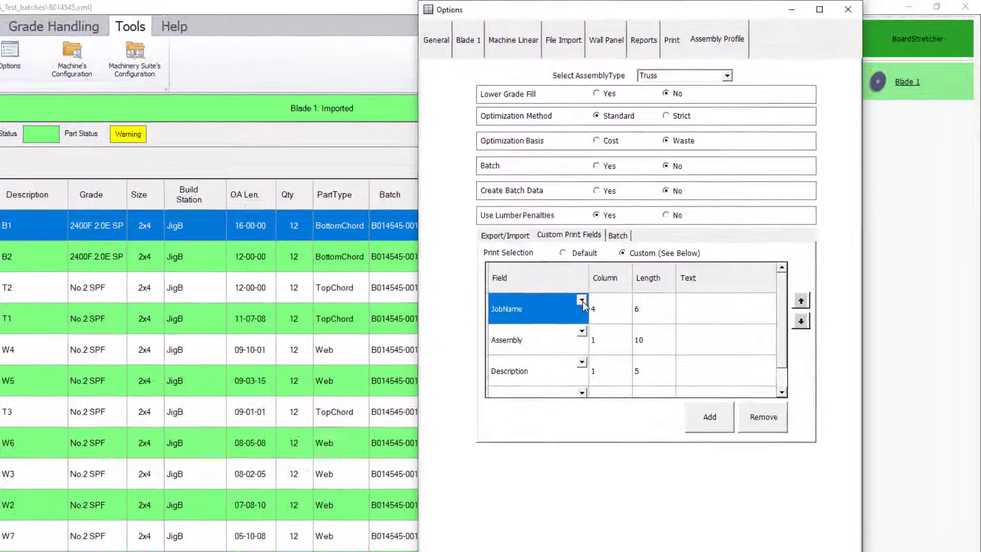
pyautogui.click(639, 258)
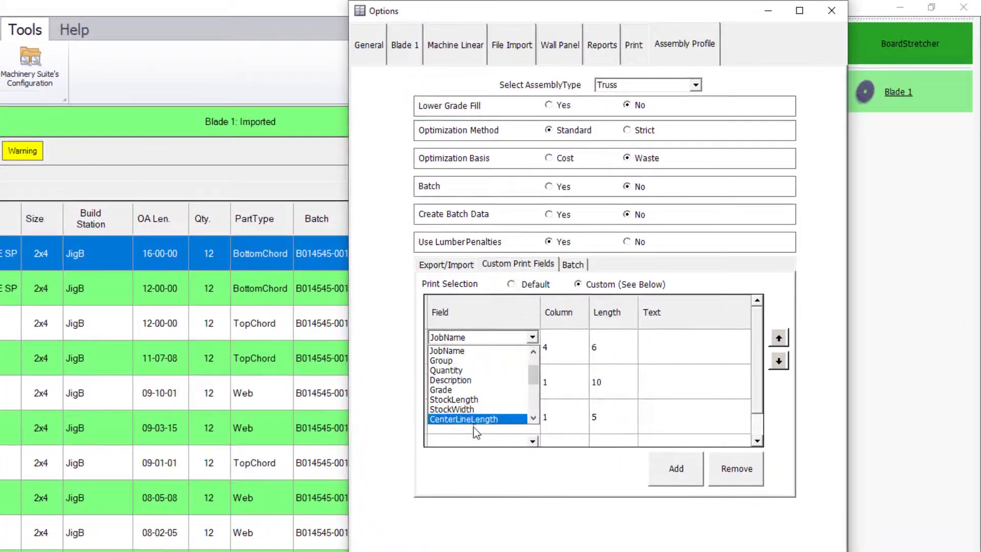
pyautogui.click(471, 353)
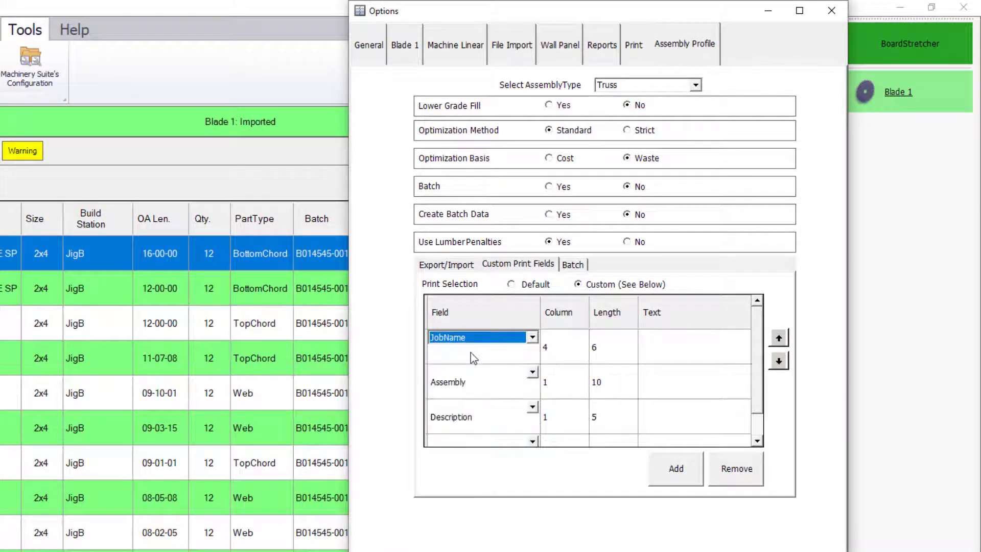
# - Return JobName to the top after trial moves, then move Assembly below Description
pyautogui.click(533, 377)
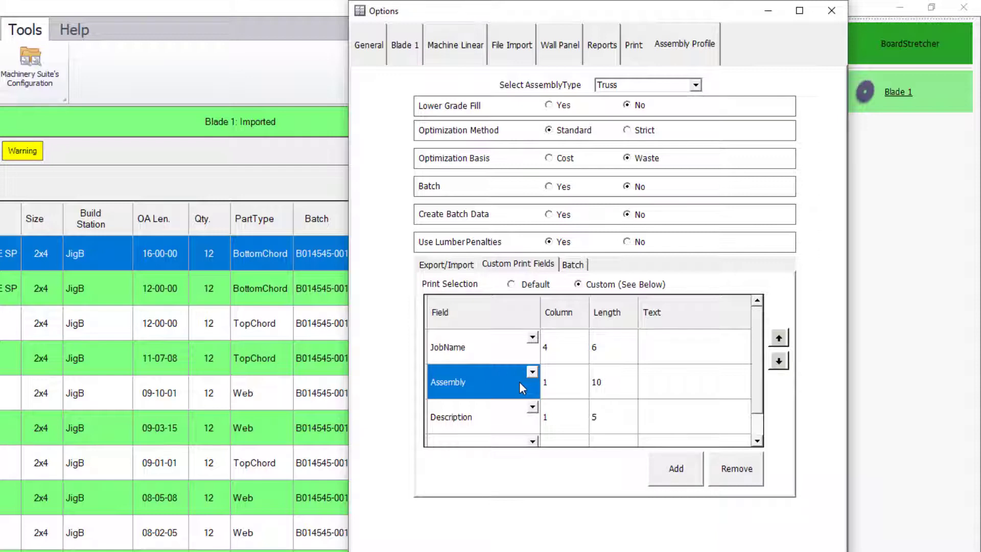
pyautogui.click(496, 354)
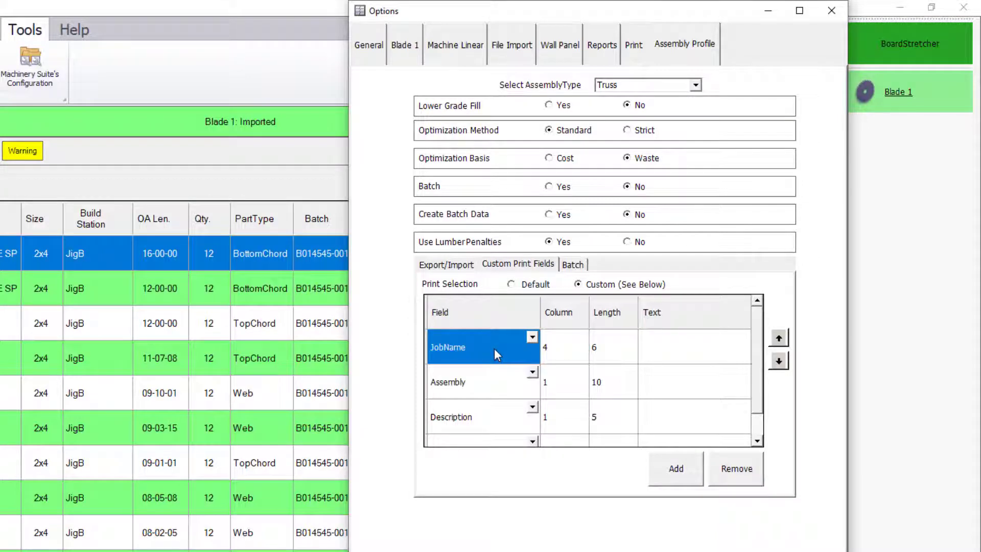
pyautogui.click(777, 363)
pyautogui.click(778, 363)
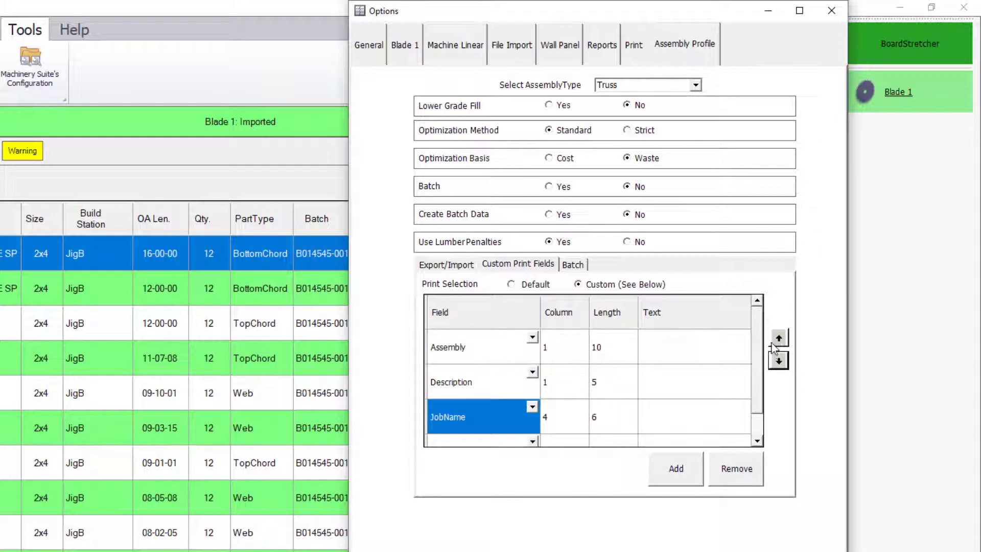
pyautogui.click(780, 340)
pyautogui.click(779, 338)
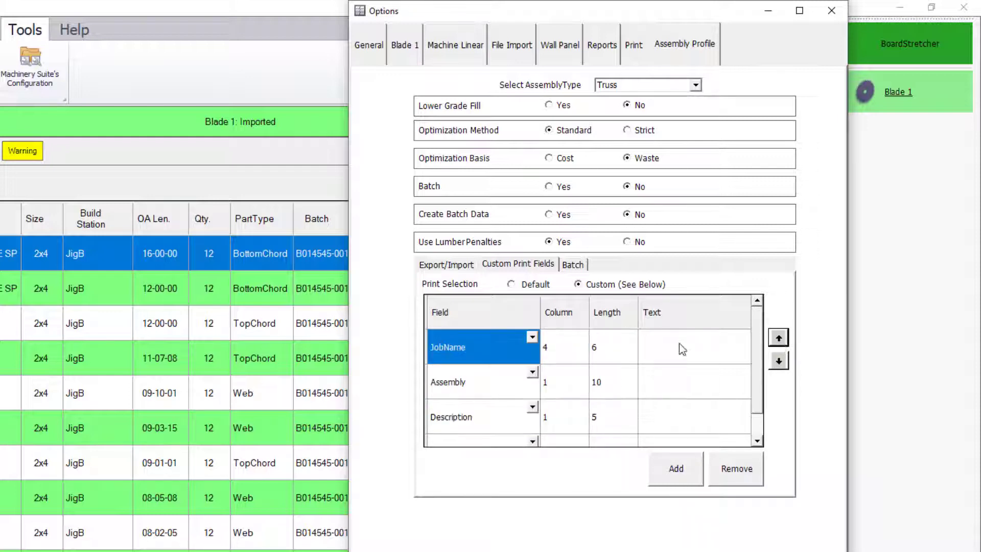
pyautogui.click(461, 381)
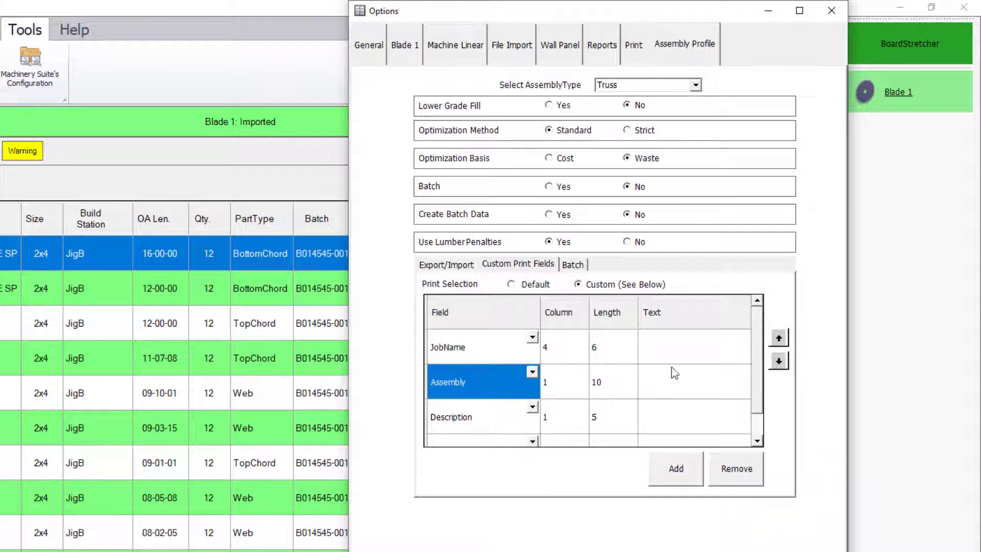
pyautogui.click(786, 367)
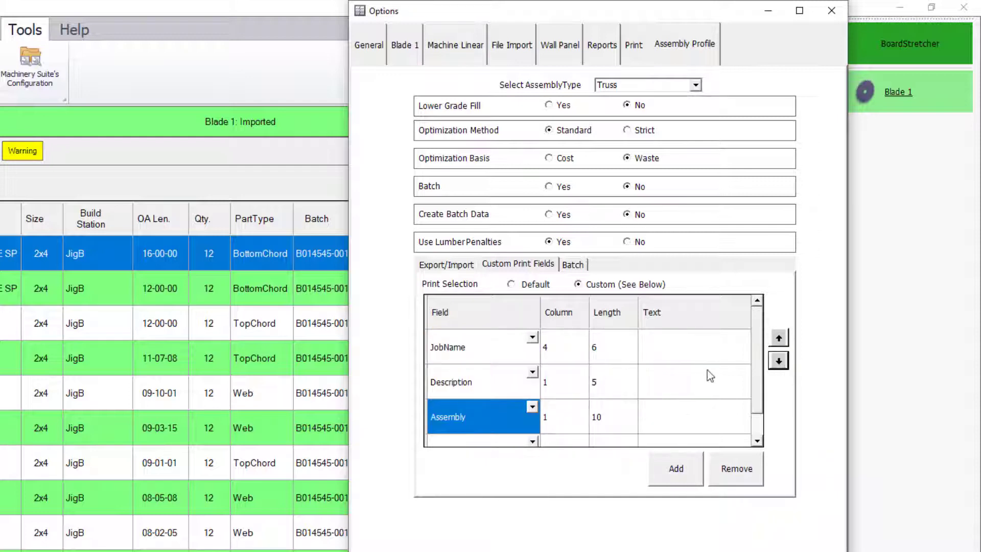
# - Enter 1 as the Description field's column value
pyautogui.click(549, 381)
pyautogui.write('1')
# - On the Print tab, try the AGS and plate options, then set AGS output to None
pyautogui.click(633, 48)
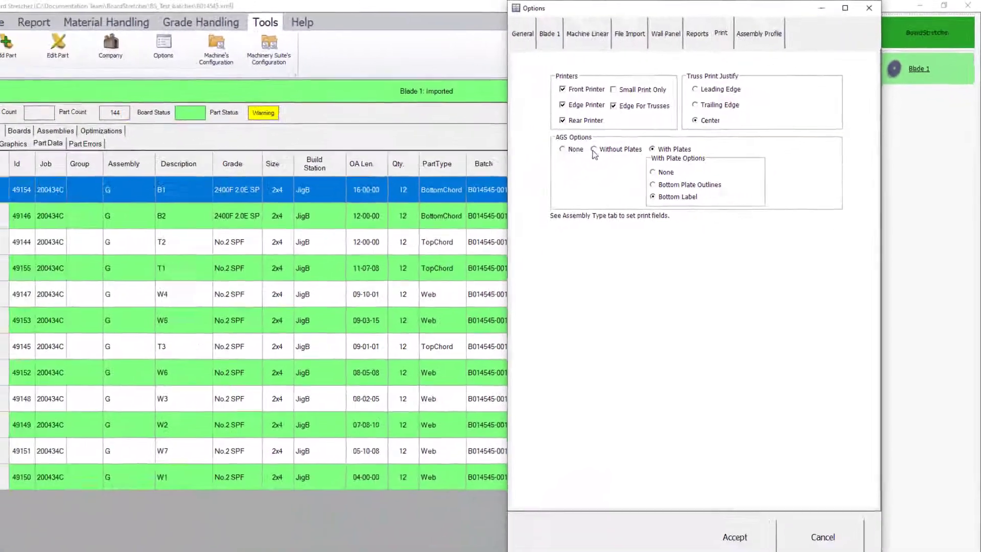
pyautogui.click(594, 150)
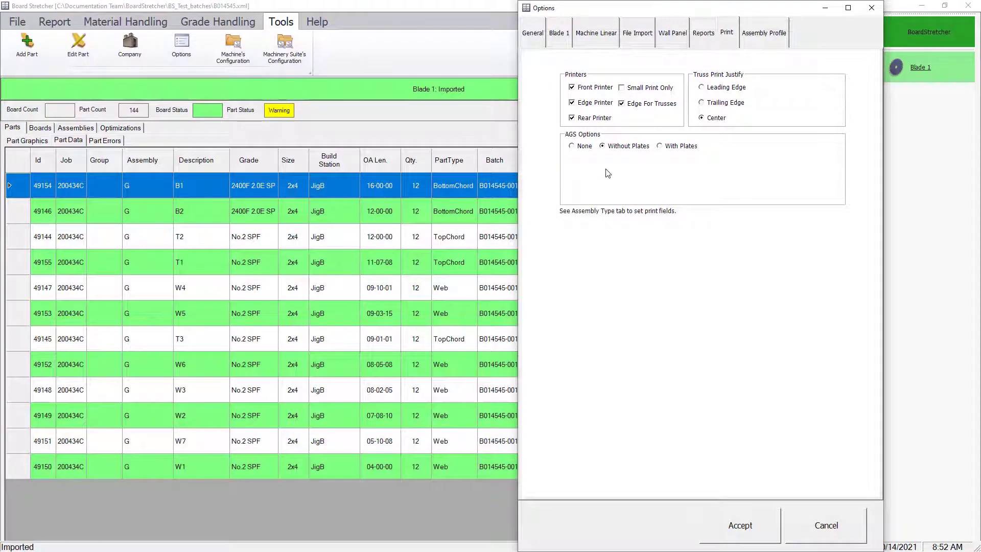
pyautogui.click(660, 147)
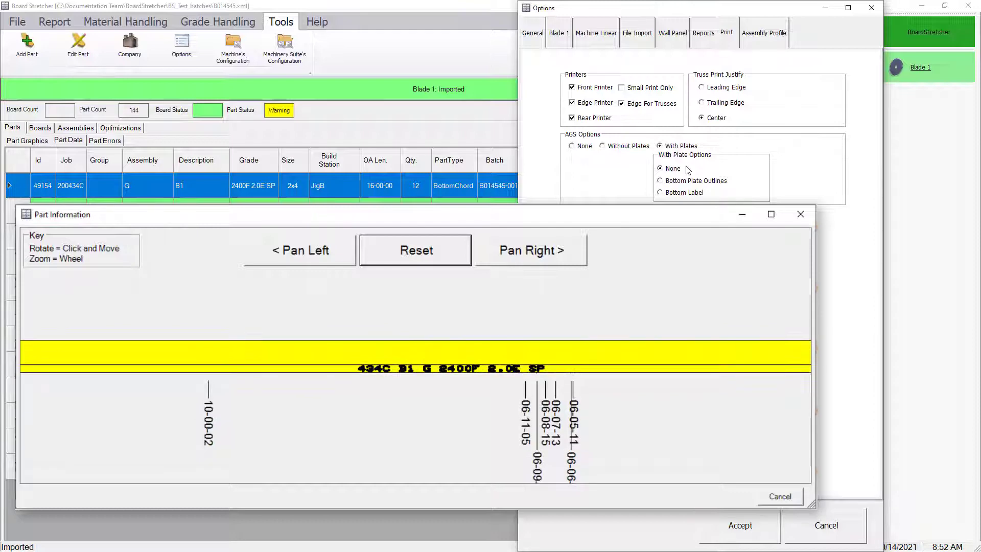
pyautogui.click(684, 184)
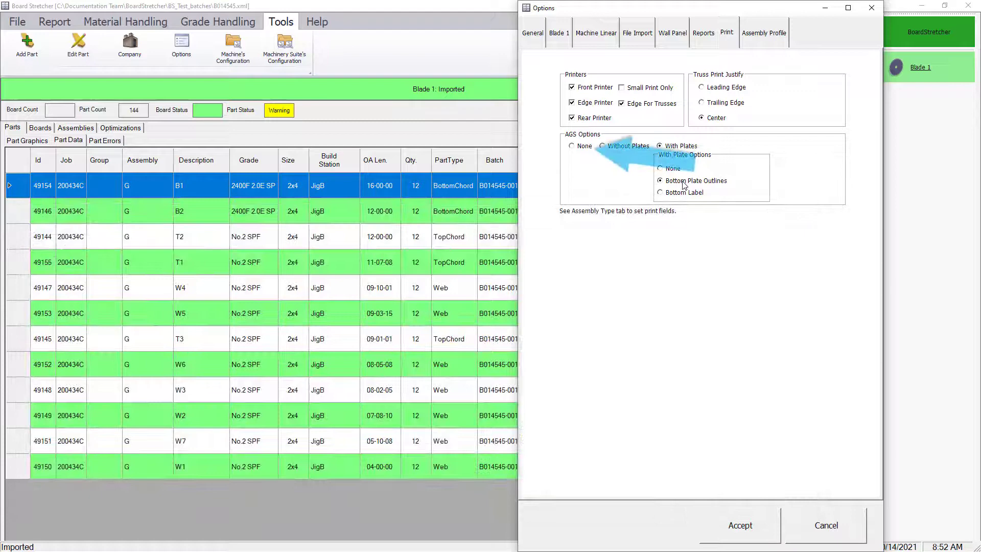
pyautogui.click(674, 169)
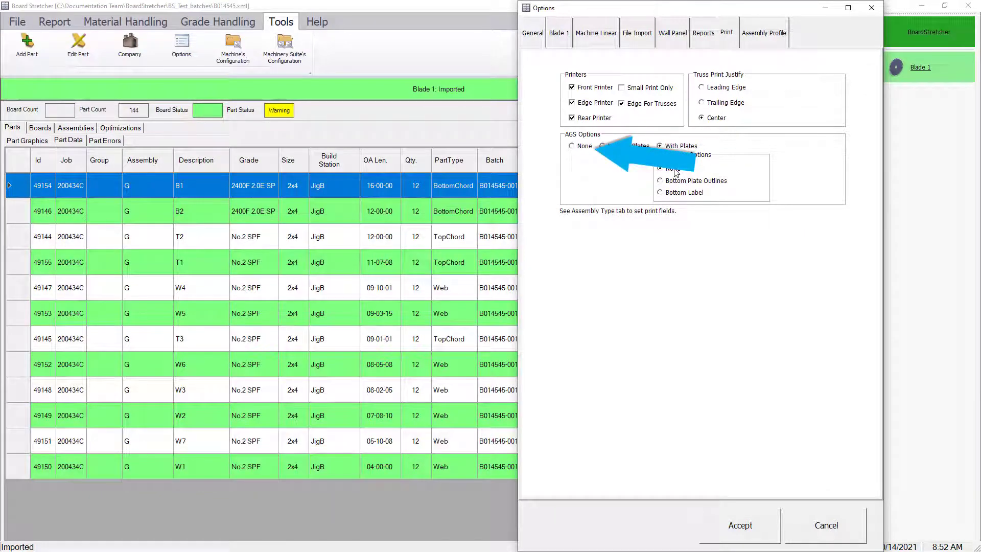
pyautogui.click(574, 147)
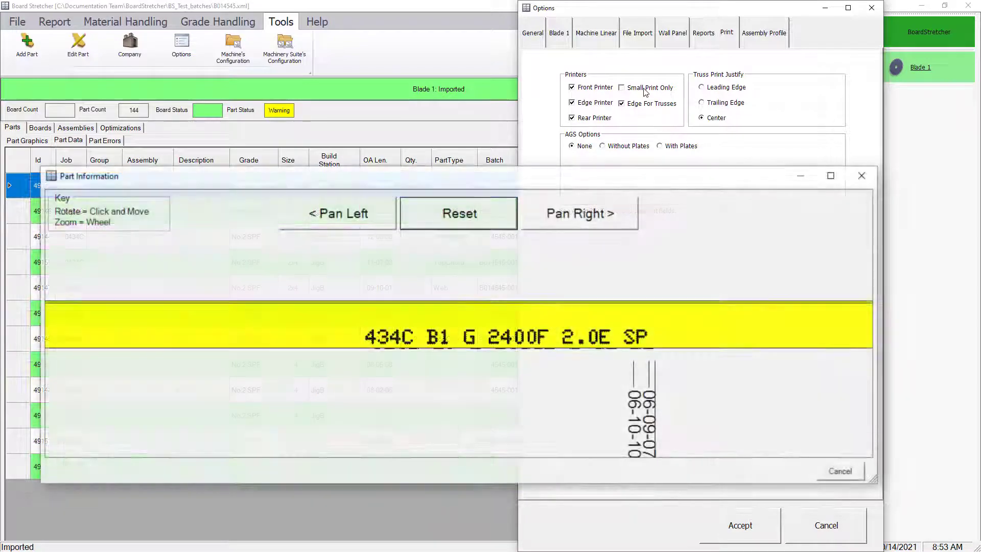
# - Enable Small Print Only and accept the options
pyautogui.click(646, 92)
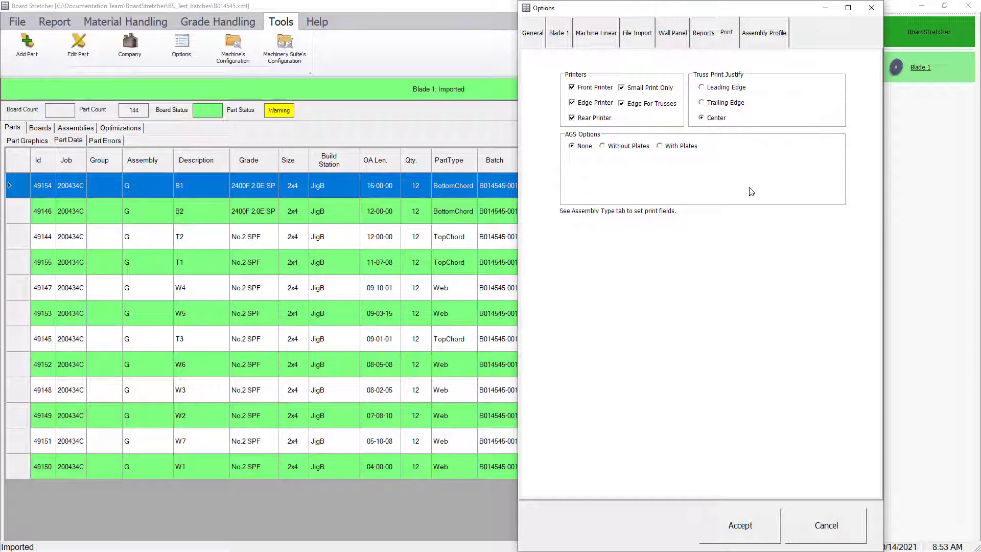
pyautogui.click(737, 518)
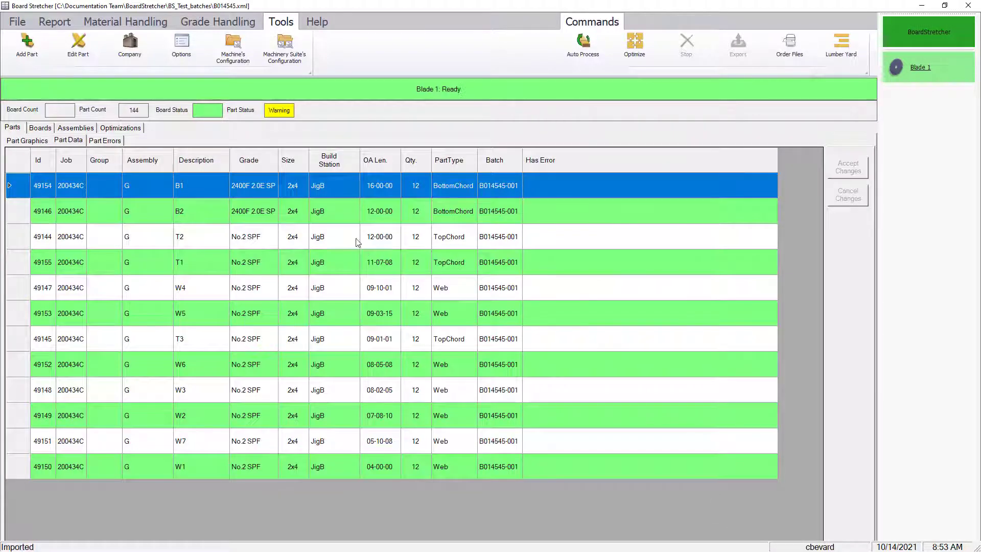
# - Clear the grid, re-import batch B014545, and optimize it onto boards
pyautogui.click(17, 21)
pyautogui.click(129, 45)
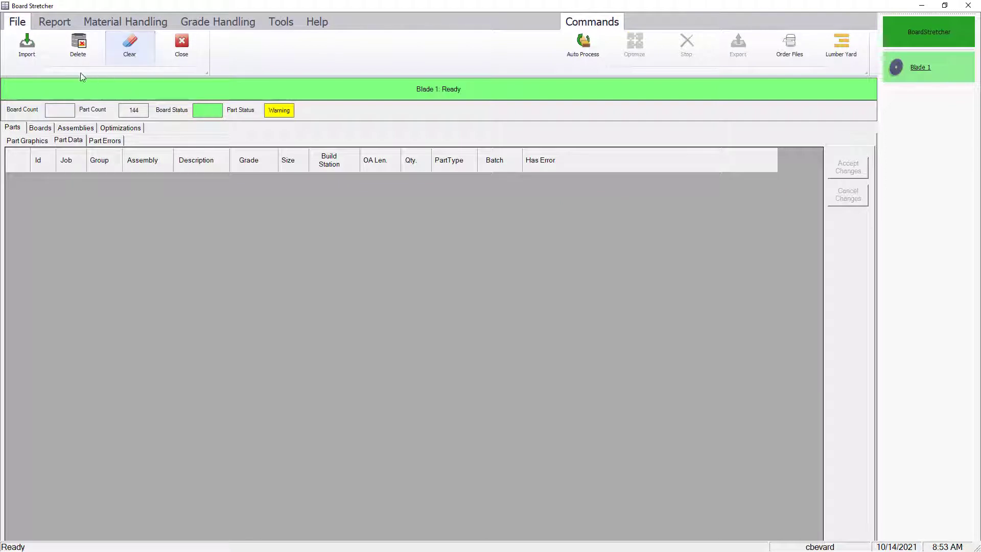
pyautogui.click(26, 45)
pyautogui.click(436, 249)
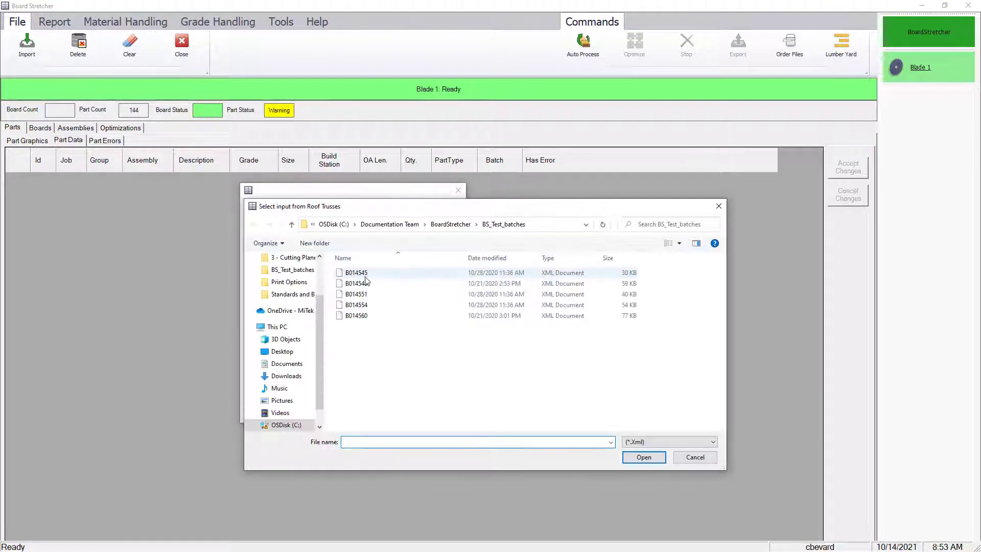
pyautogui.click(364, 273)
pyautogui.click(644, 457)
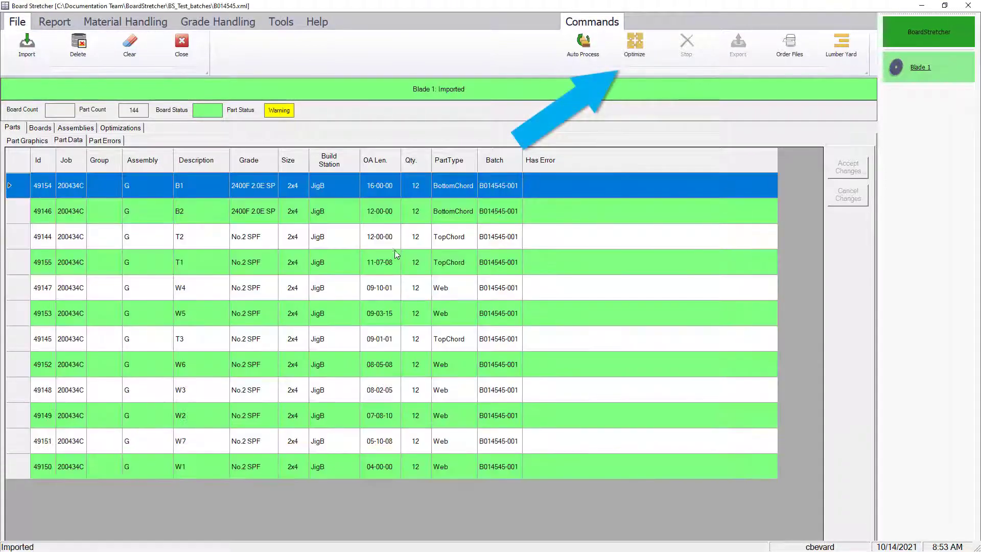
pyautogui.click(634, 45)
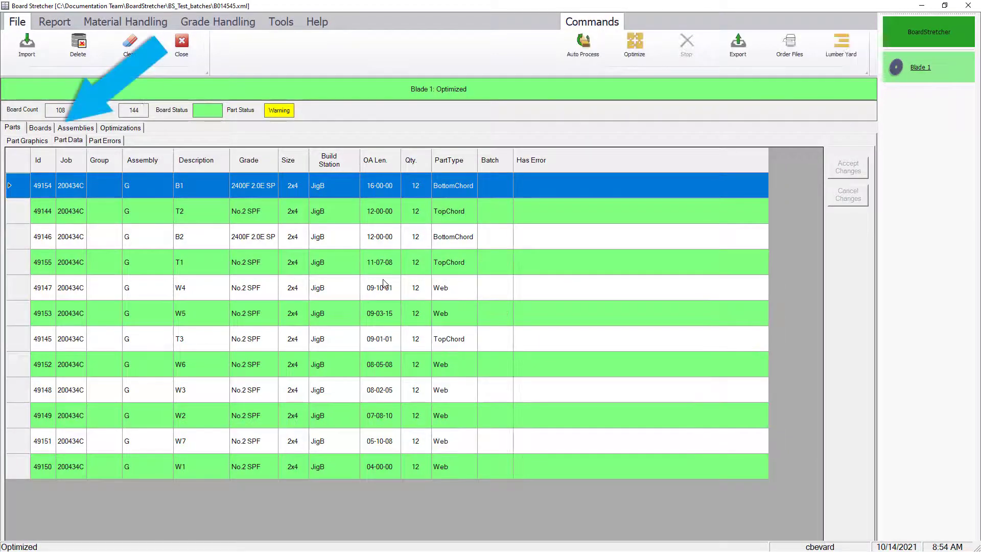
# - Show the board graphics and preview board B1's printed label, panning and zooming it
pyautogui.click(40, 129)
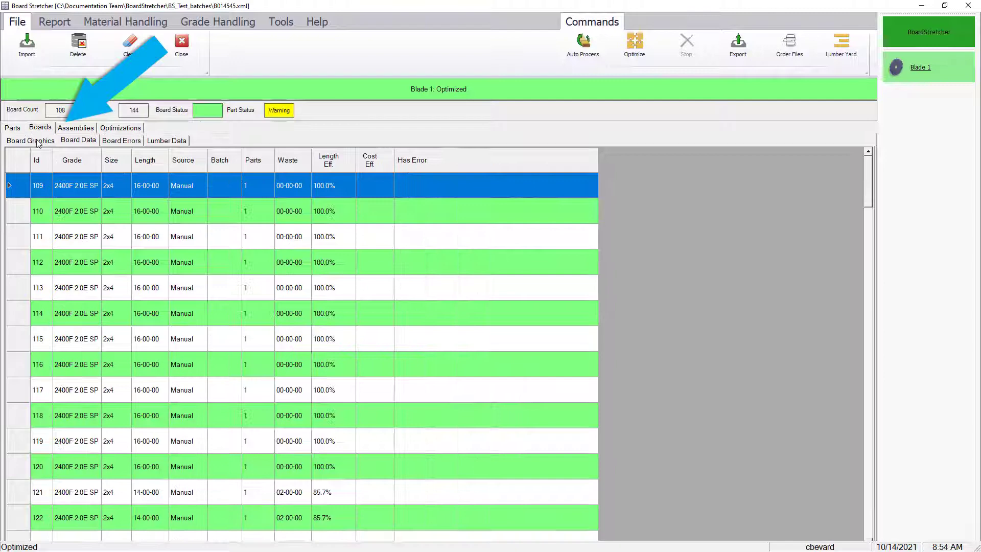
pyautogui.click(37, 142)
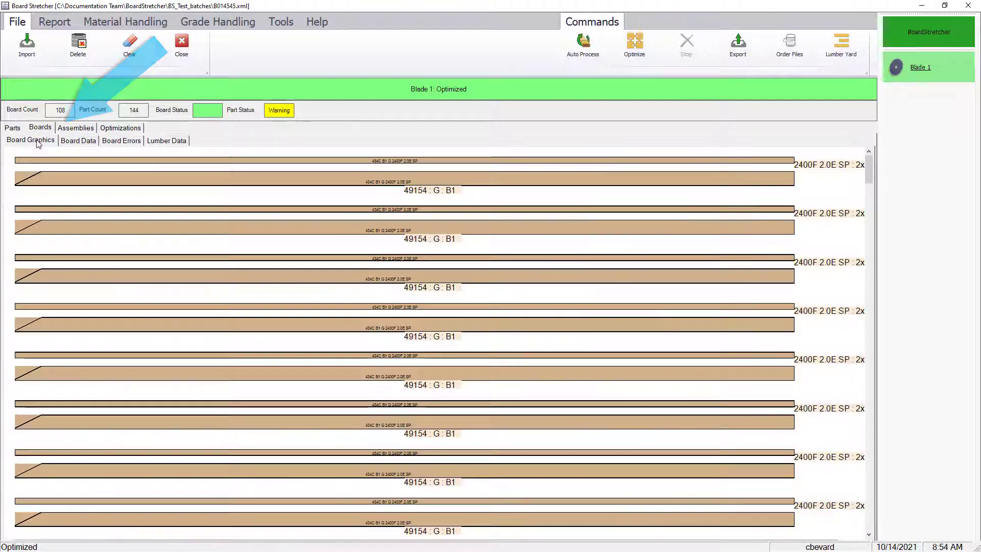
pyautogui.doubleClick(482, 329)
pyautogui.moveTo(493, 289); pyautogui.dragTo(492, 320)
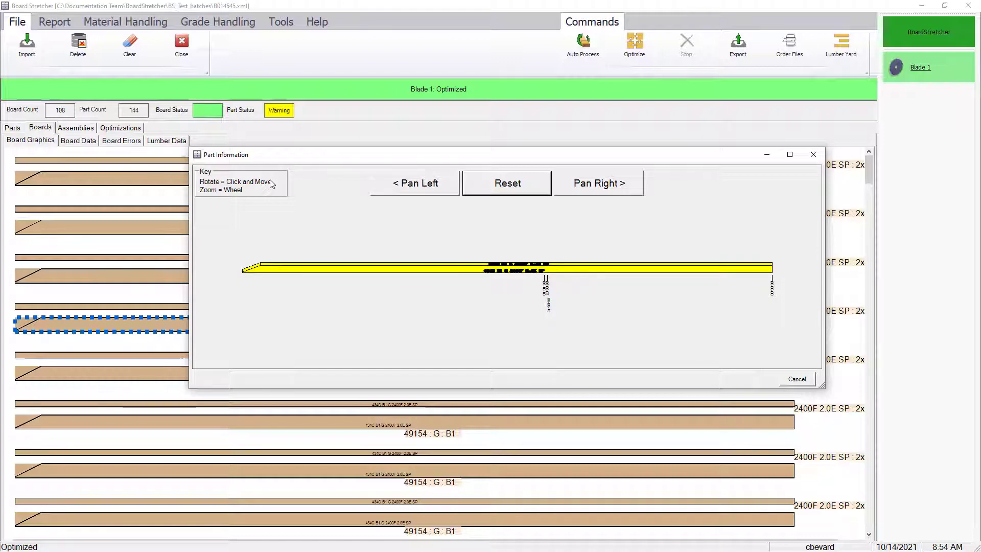
pyautogui.click(440, 186)
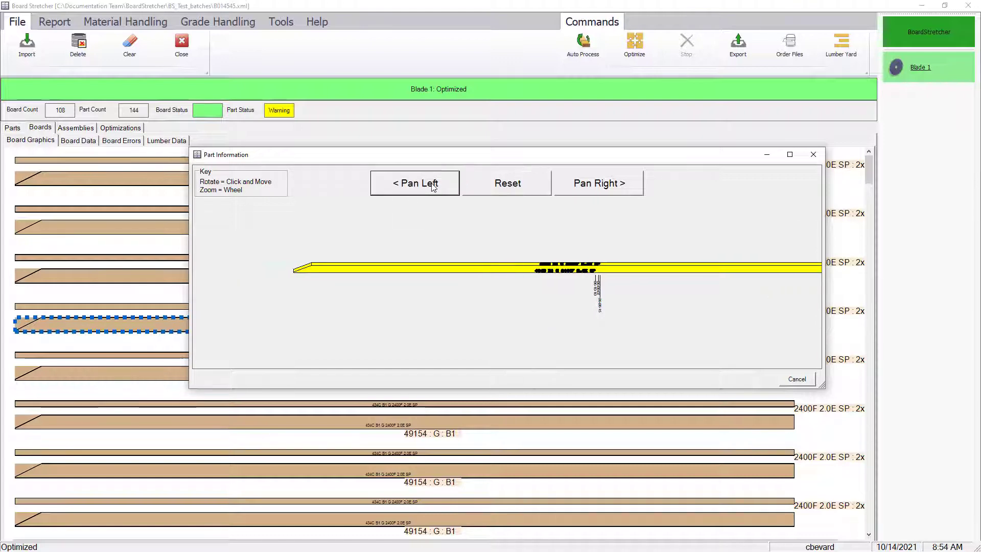
pyautogui.click(434, 187)
pyautogui.click(596, 187)
pyautogui.click(597, 187)
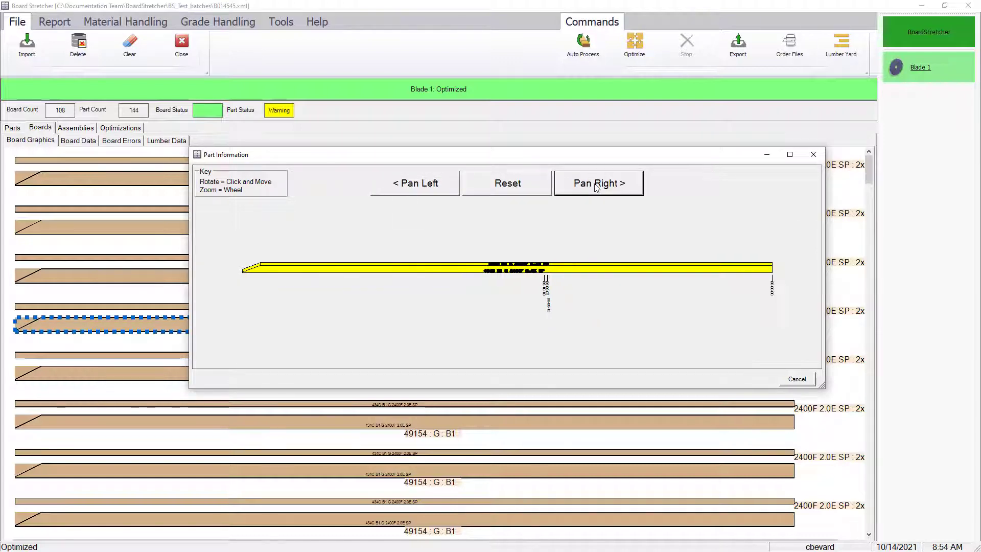
pyautogui.click(527, 185)
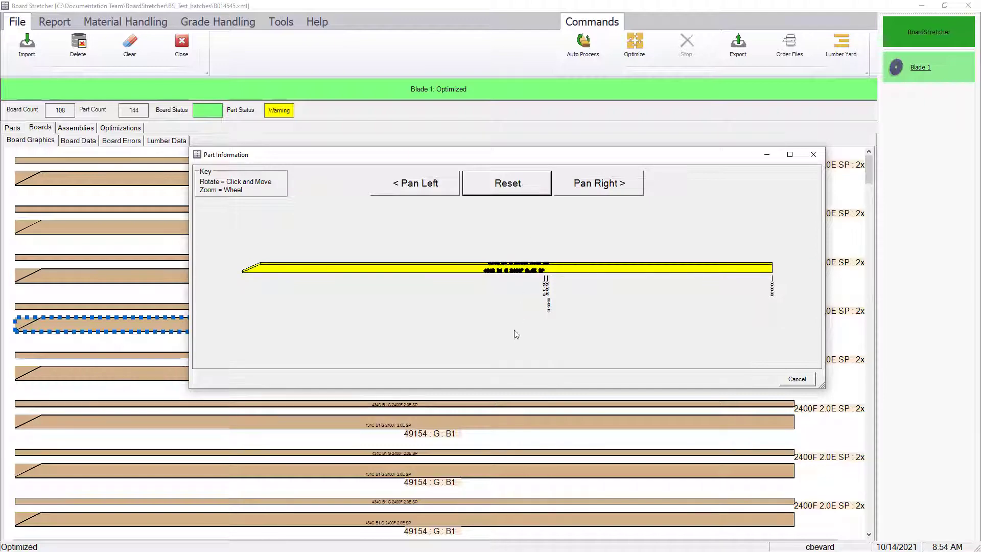
pyautogui.scroll(3, 515, 260)
pyautogui.scroll(2, 515, 260)
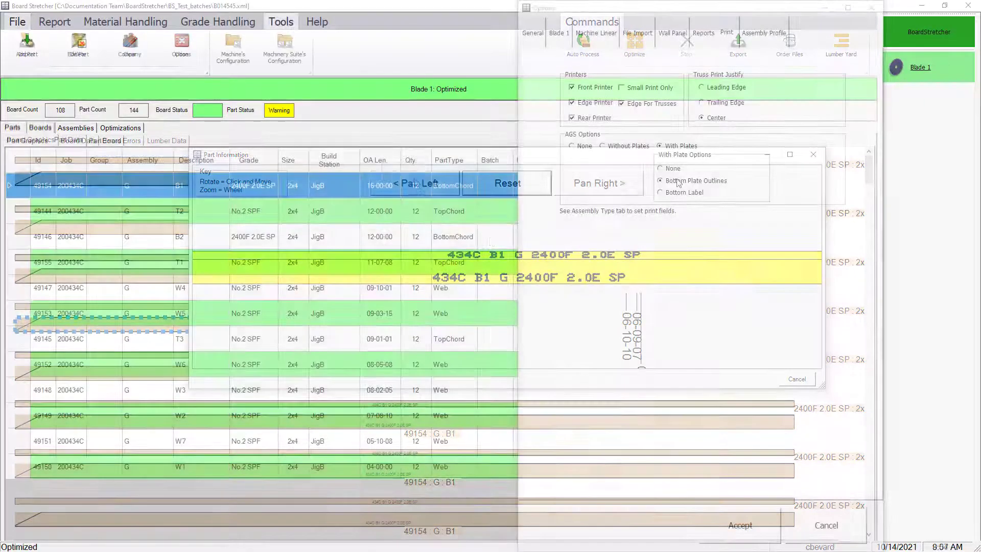
# - Close the options, clear the loaded parts, and re-import the batch file
pyautogui.click(757, 531)
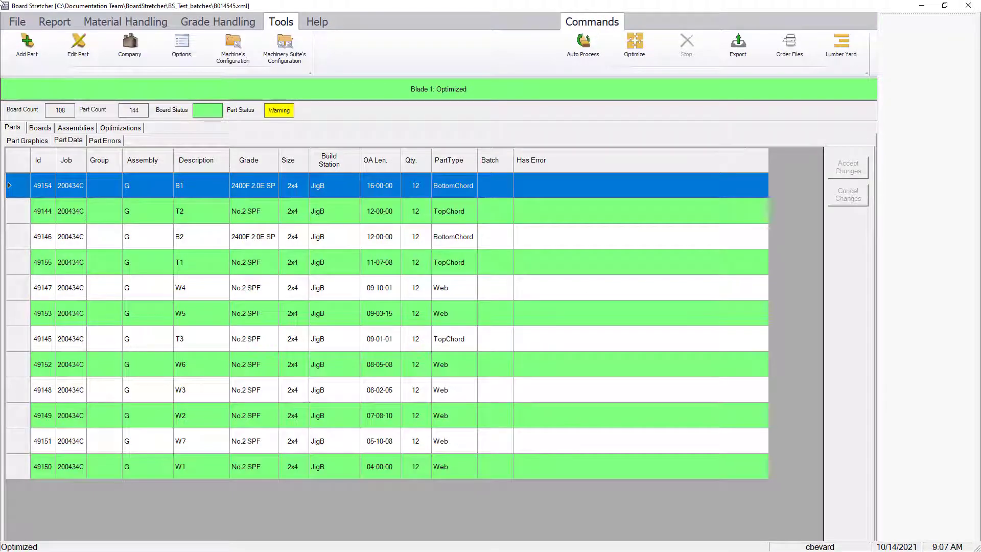
pyautogui.click(17, 22)
pyautogui.click(130, 46)
pyautogui.click(27, 46)
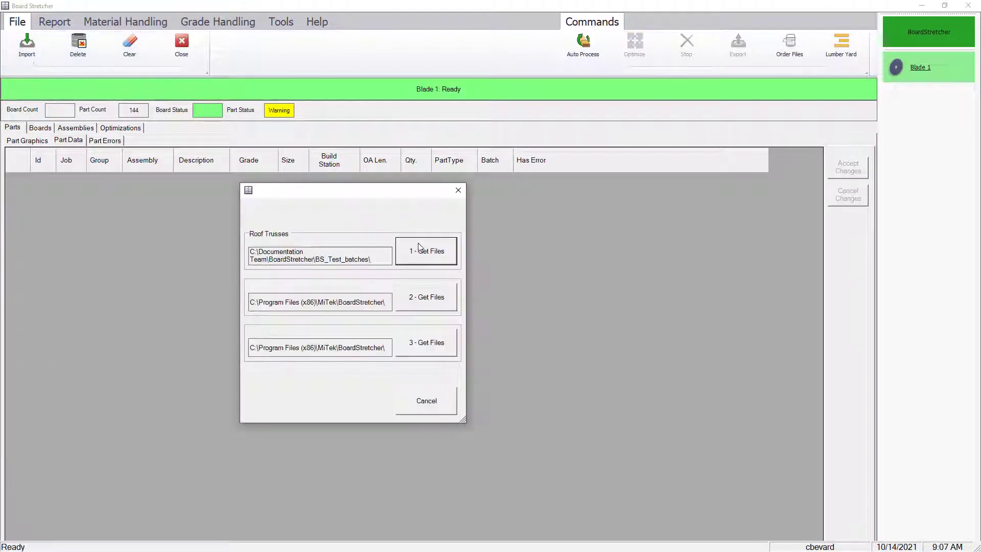
pyautogui.click(419, 247)
pyautogui.click(374, 270)
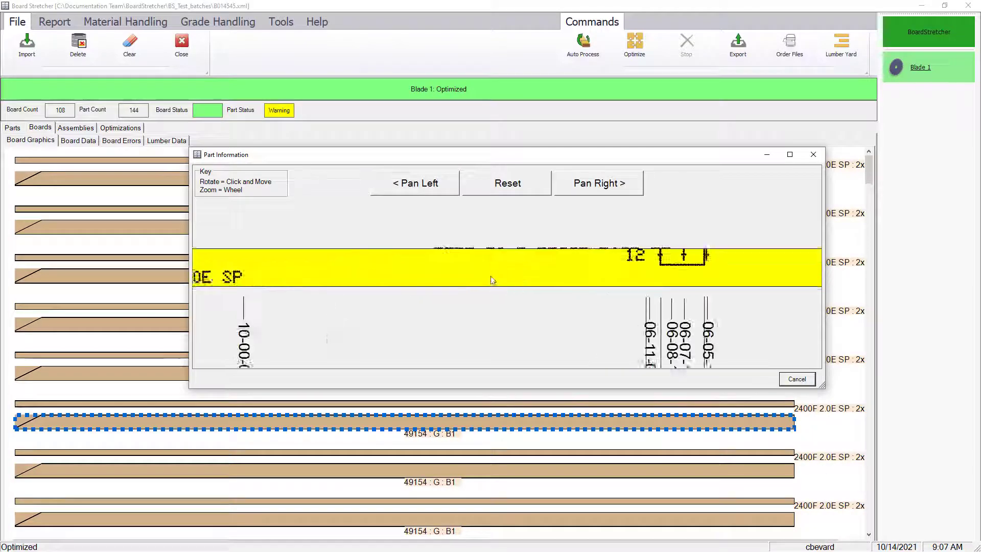